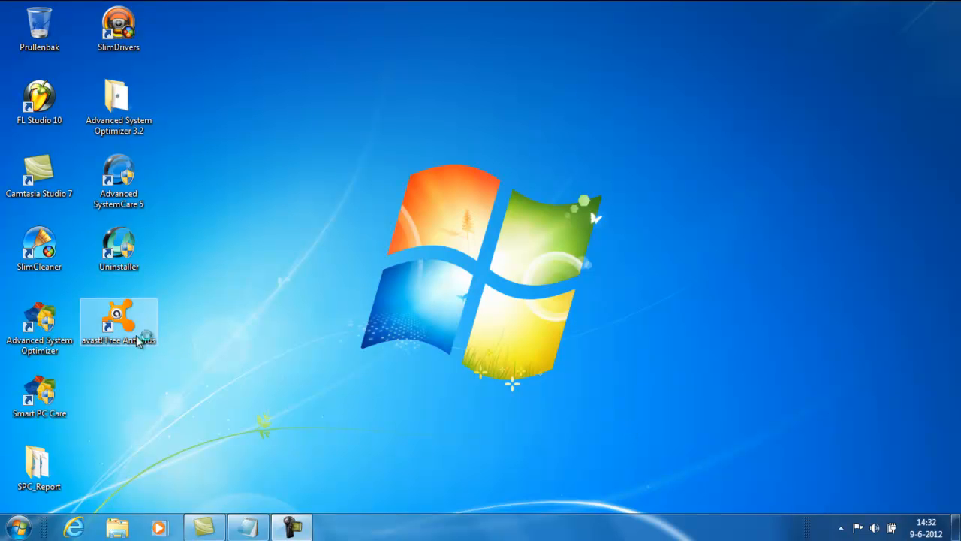
Launch avast! from the desktop shortcut, dismiss the Chrome tab, and choose HERSTEL NU on Samenvatting
drag(120, 390, 191, 328)
click(199, 325)
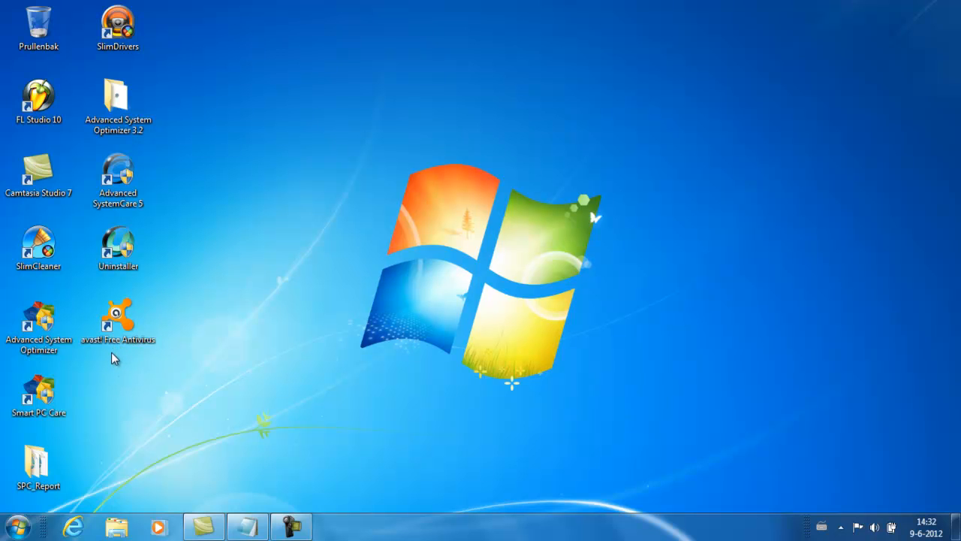
drag(112, 350, 179, 319)
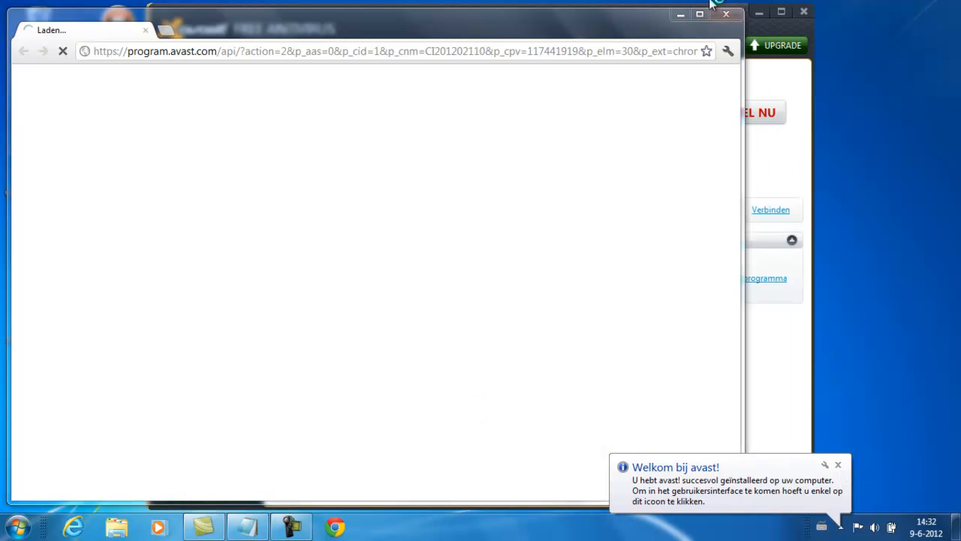
click(726, 14)
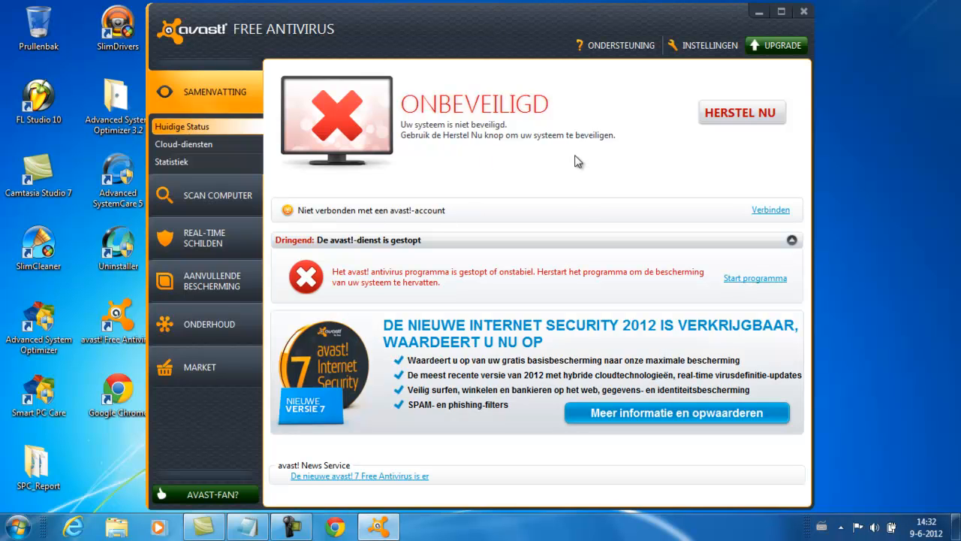
click(725, 113)
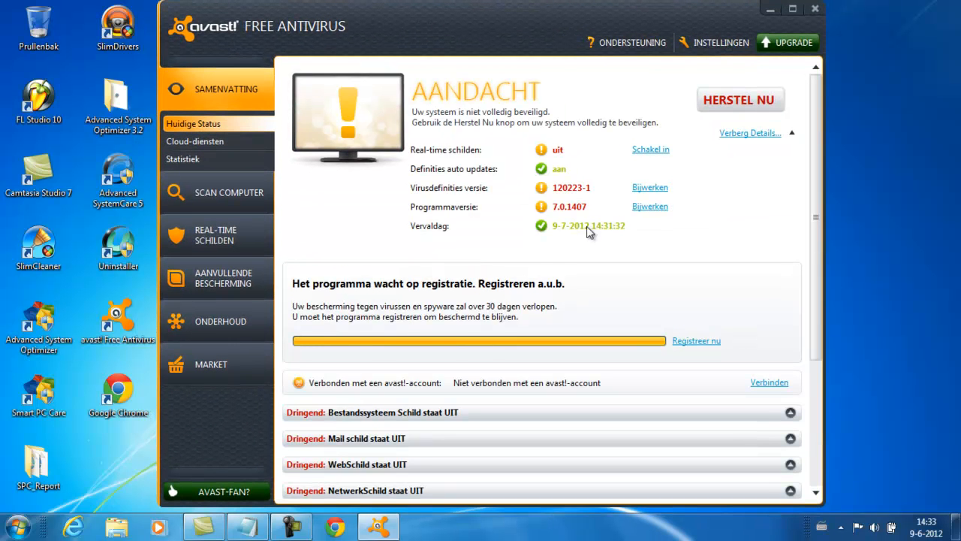
Go to Onderhoud > Registratie, start Registreer nu and dismiss the protection-level offer popup
click(204, 326)
click(188, 316)
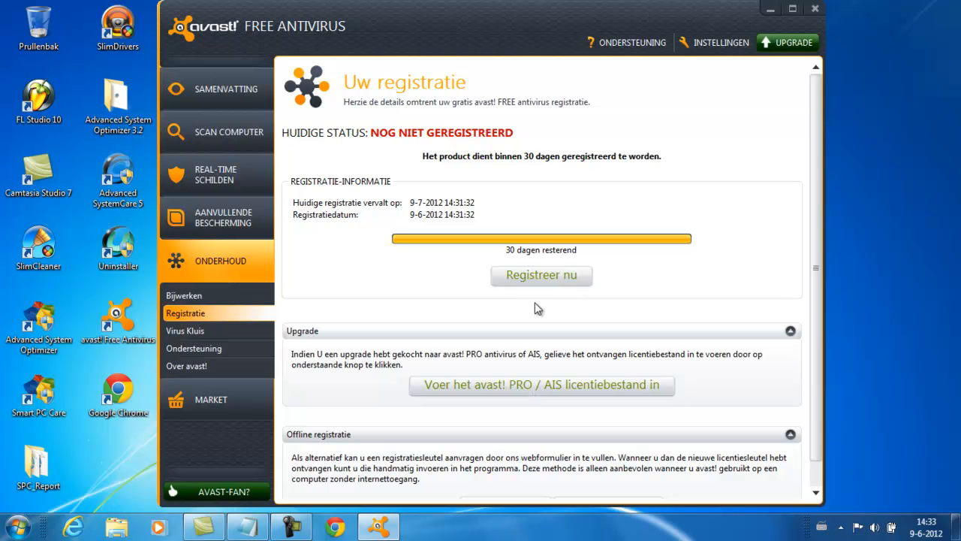
click(539, 278)
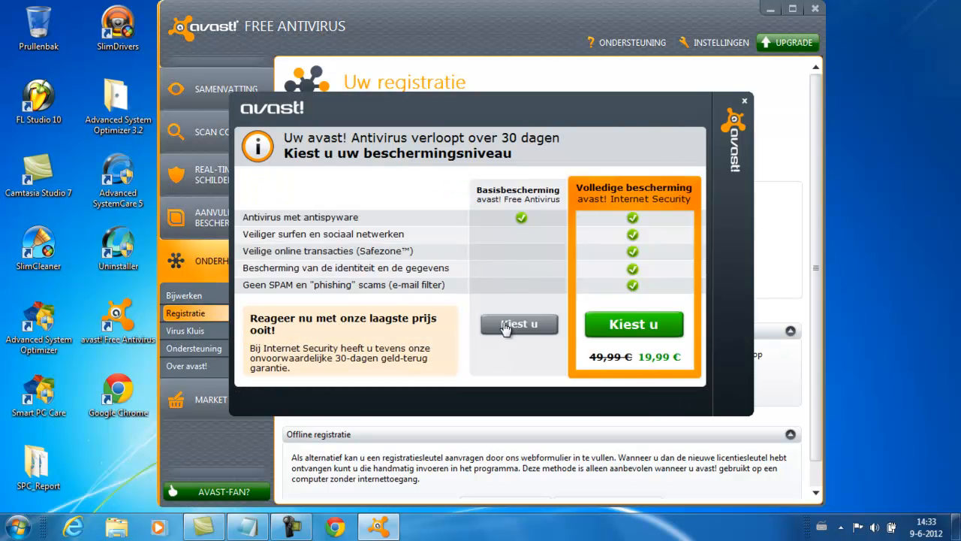
click(744, 100)
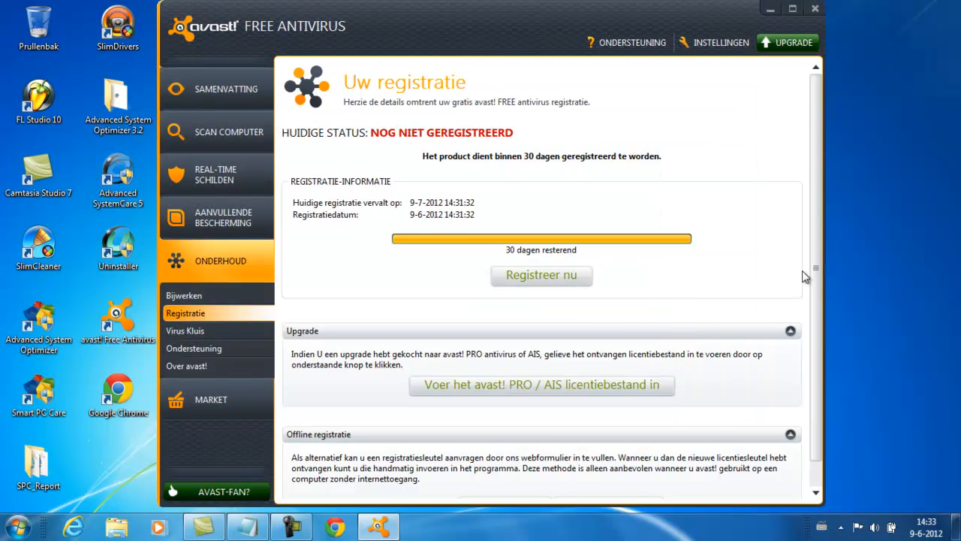
drag(817, 268, 817, 296)
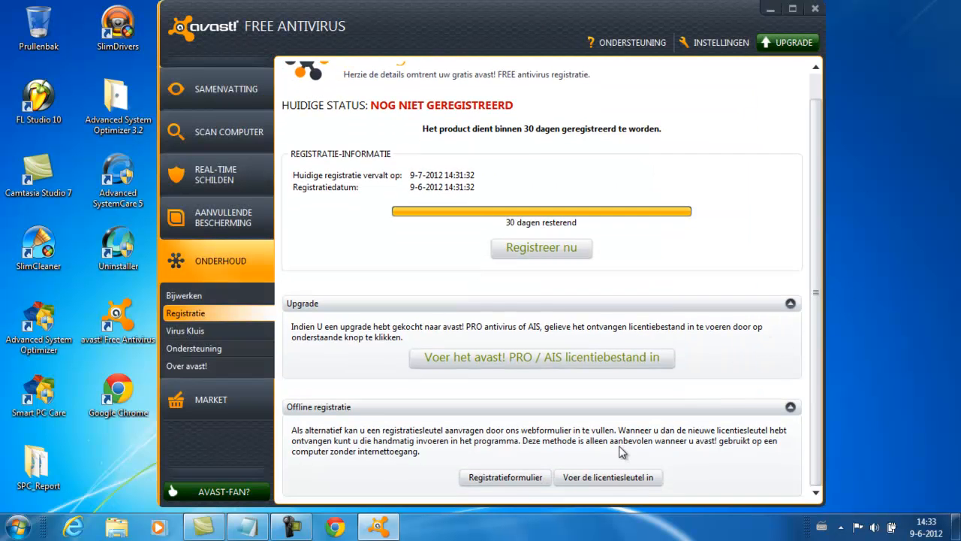
Bring up the licence-key prompt and copy the key text from the Notepad notes
click(613, 482)
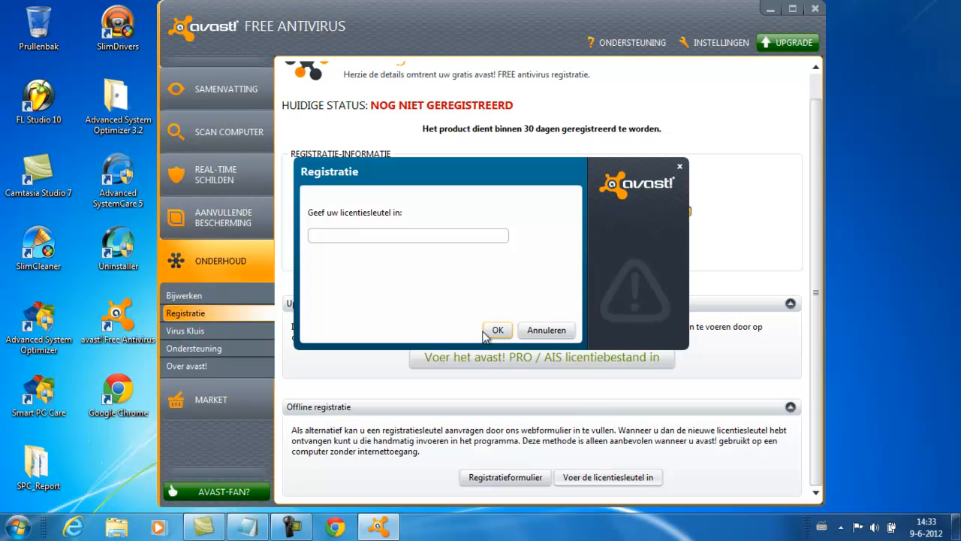
click(259, 524)
drag(311, 482, 171, 490)
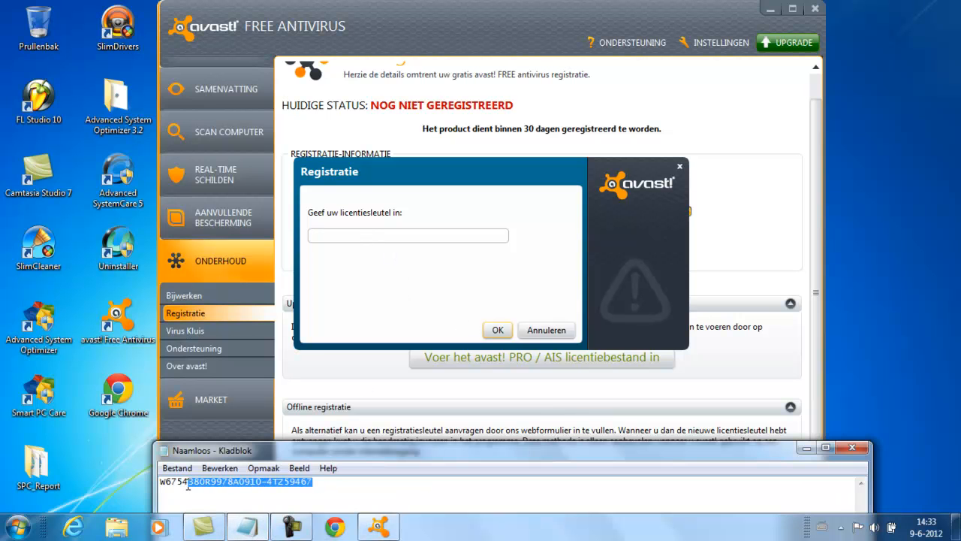
right_click(171, 490)
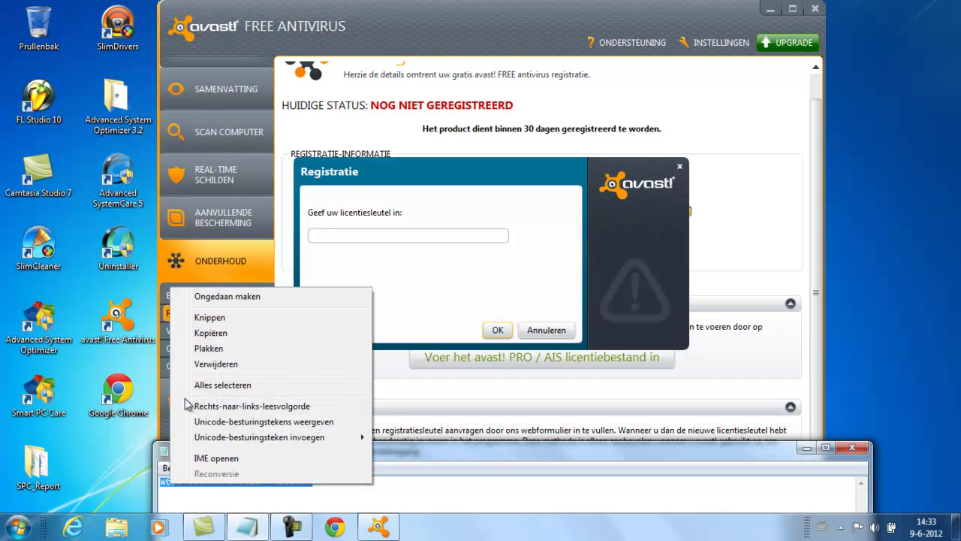
click(207, 333)
Paste the copied licence key into the key field via Plakken and confirm with OK
click(341, 235)
right_click(331, 235)
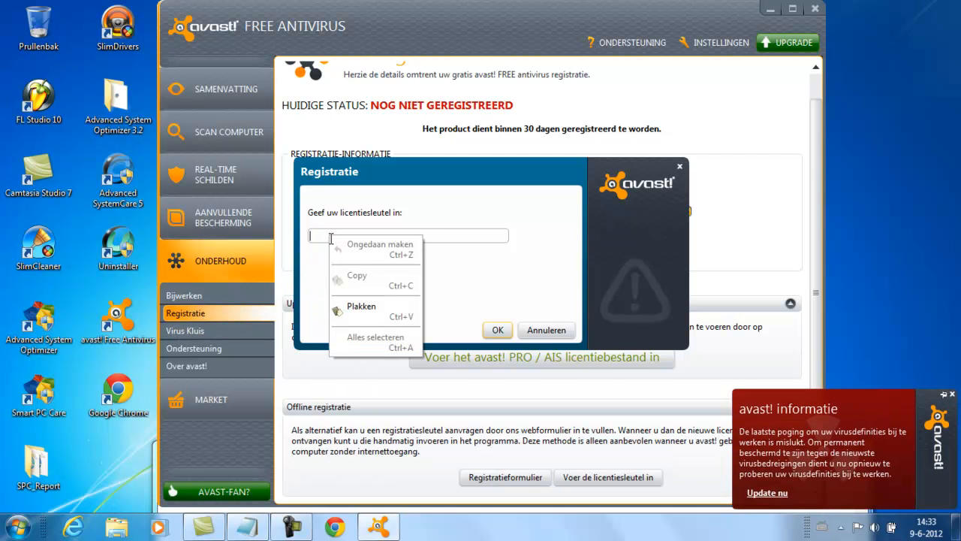
click(344, 304)
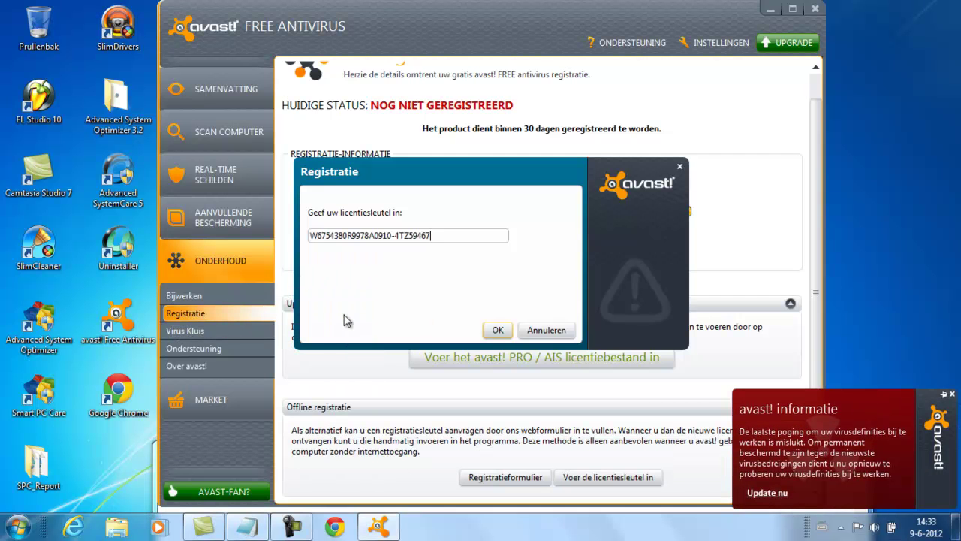
drag(440, 238, 423, 239)
click(440, 237)
double_click(443, 236)
click(445, 236)
click(496, 331)
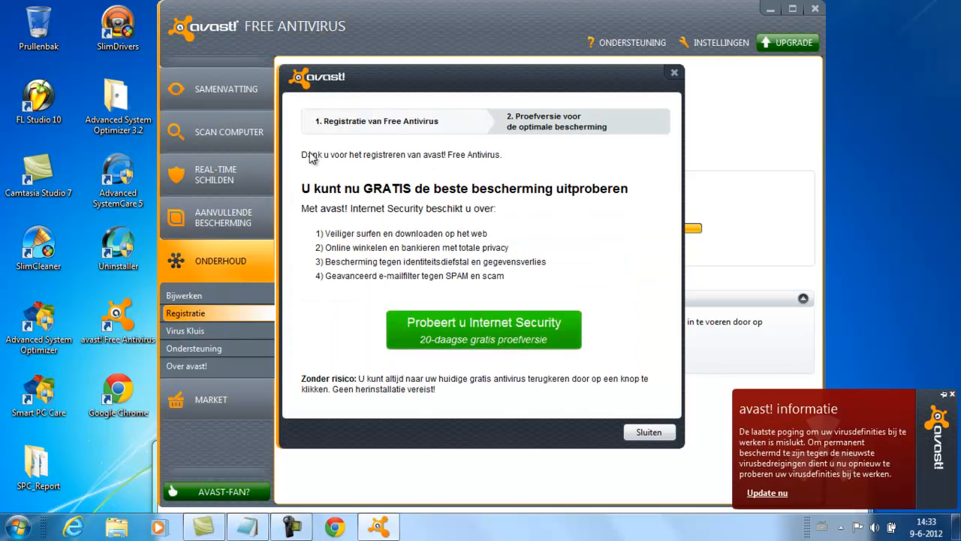
Dismiss the Internet Security trial offer and the avast! informatie update notification
click(651, 433)
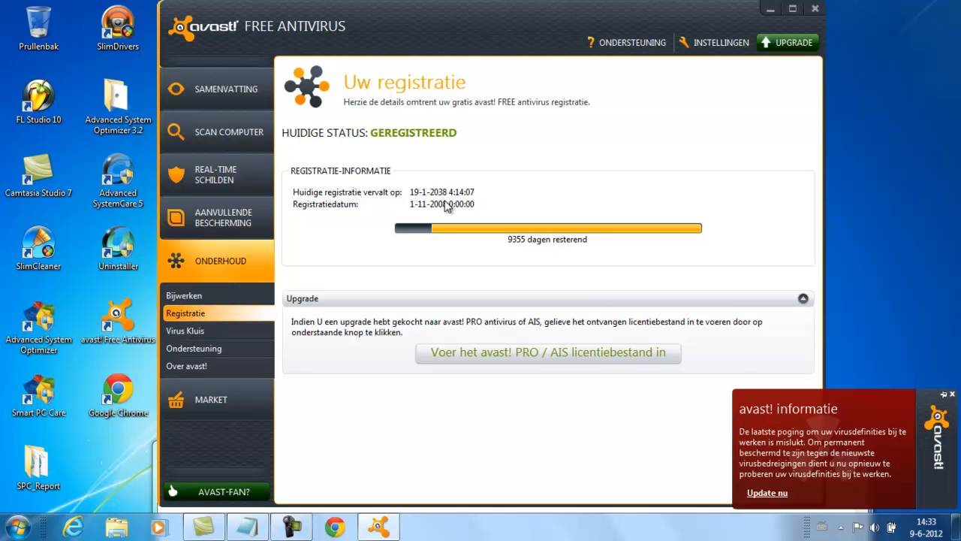
click(952, 395)
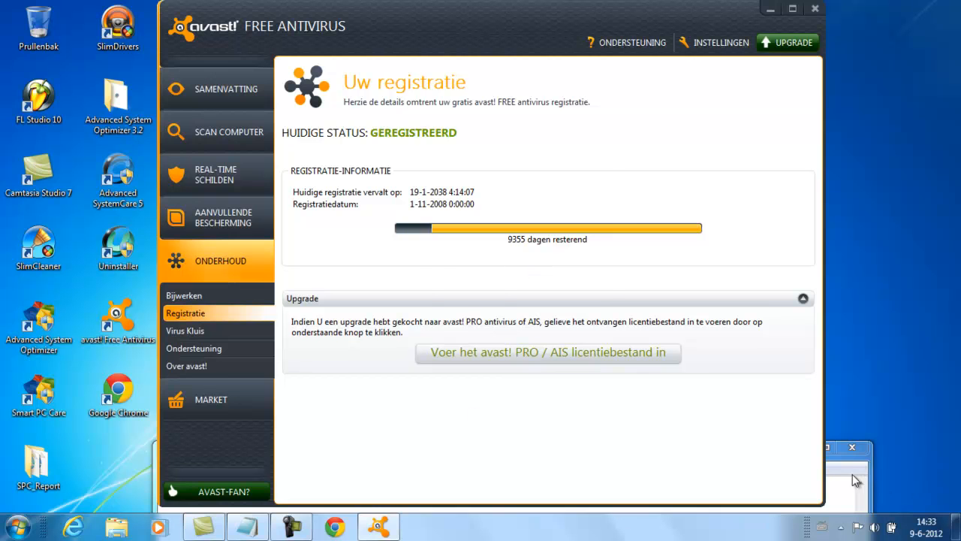
Close the Notepad notes without saving the key text
click(853, 448)
click(484, 273)
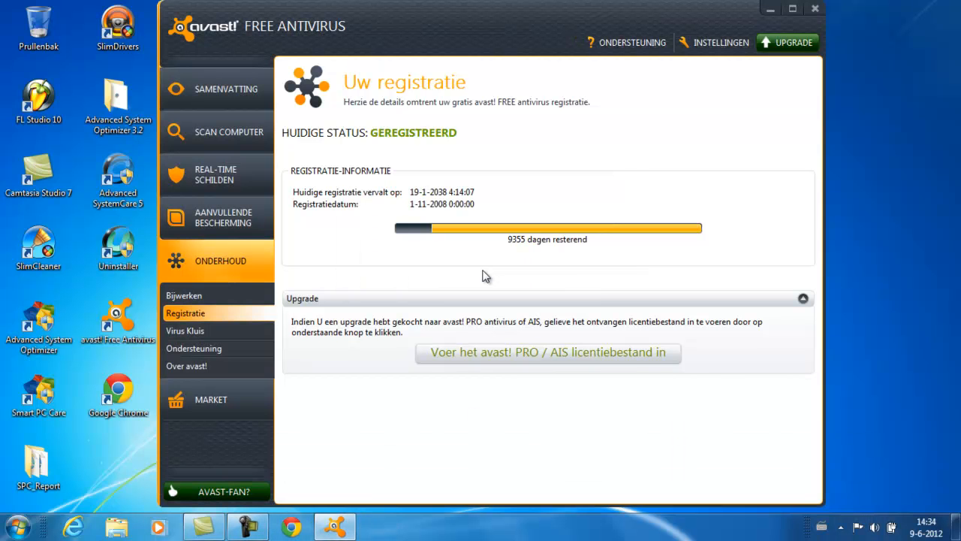
drag(397, 7, 395, 13)
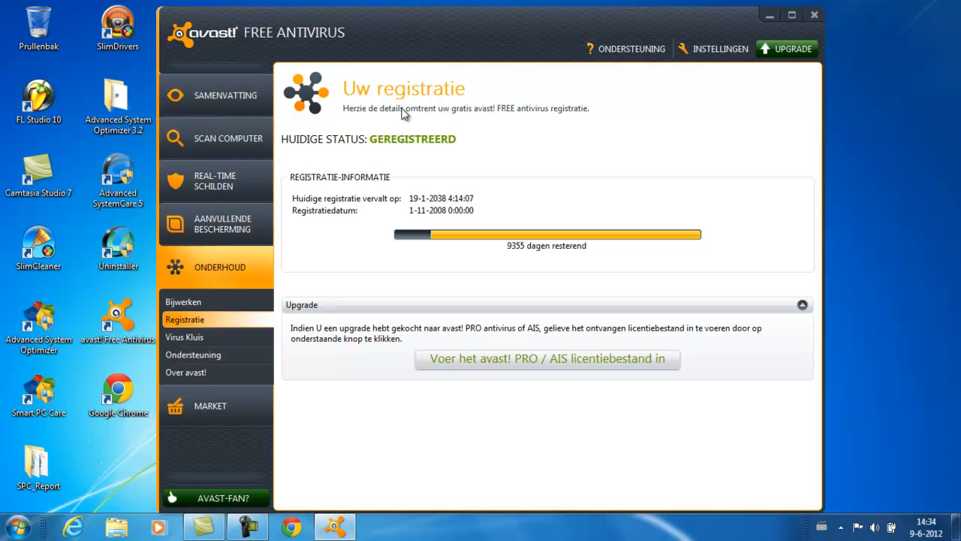
drag(506, 28, 519, 27)
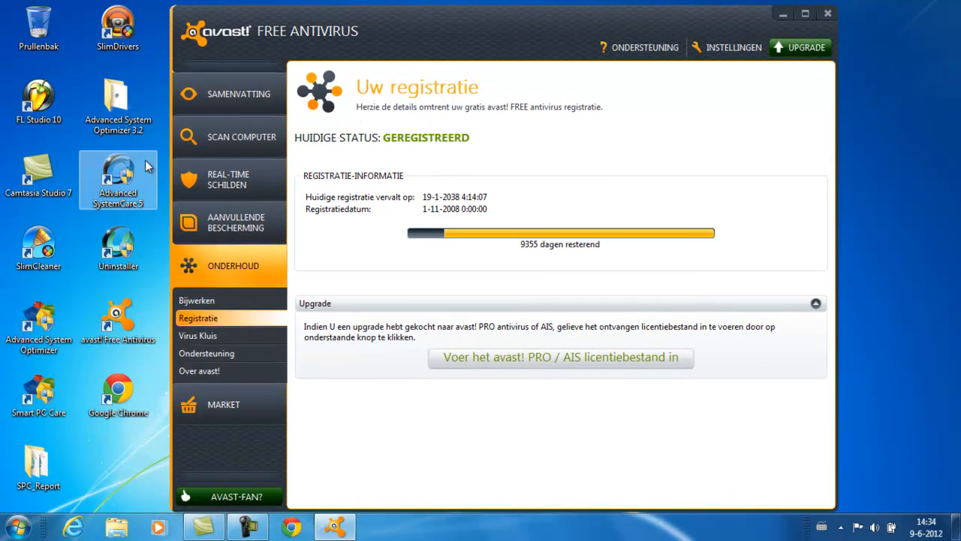
Return to Samenvatting and confirm the expiry date now reads 19-1-2038
click(214, 141)
click(237, 102)
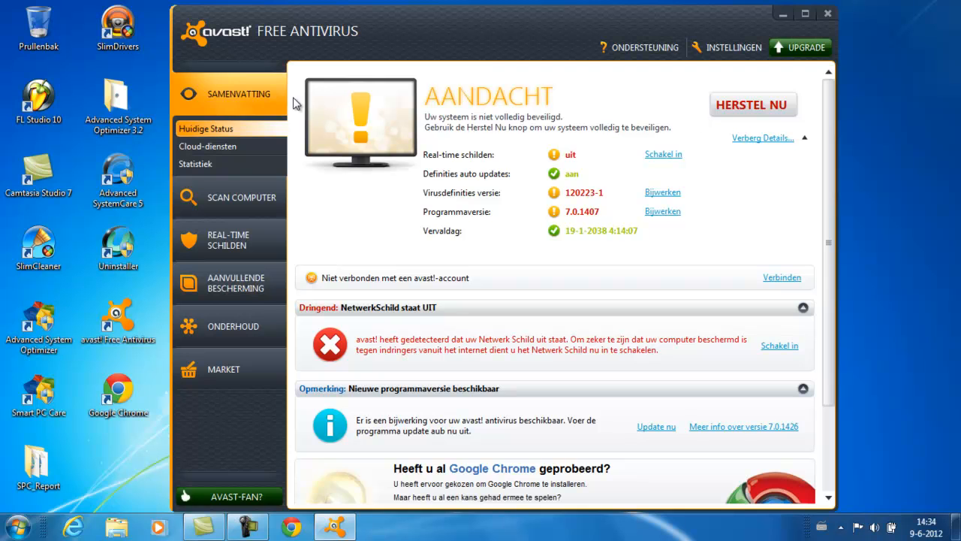
drag(480, 27, 477, 27)
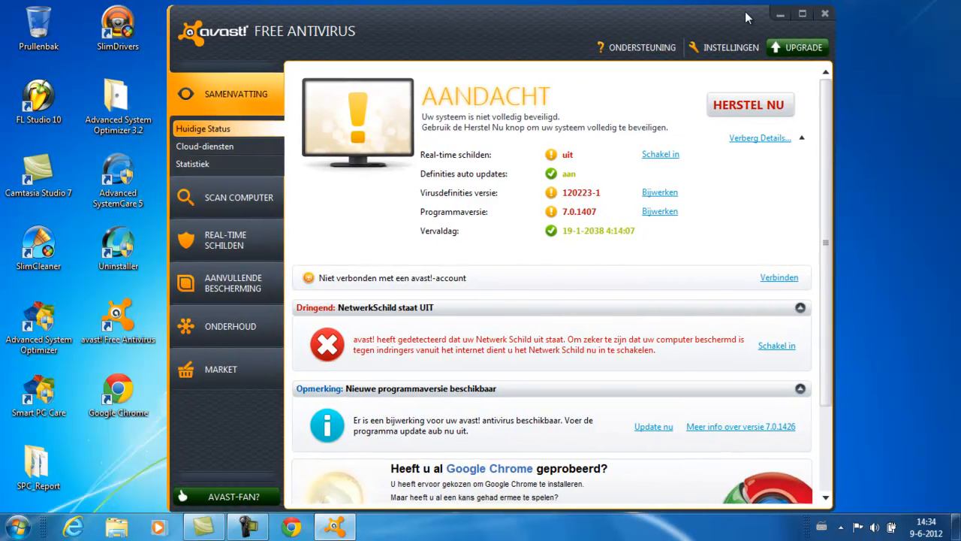
drag(746, 17, 751, 18)
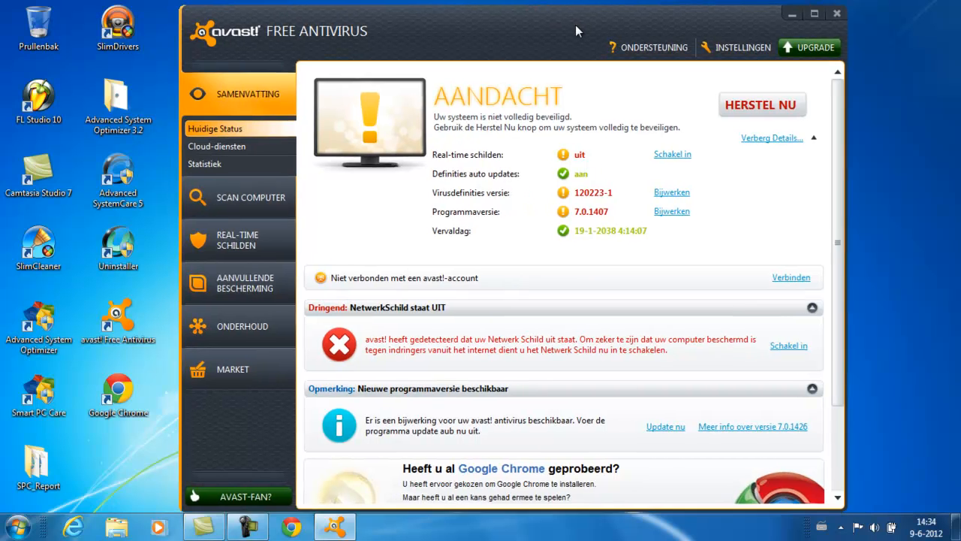
drag(571, 25, 577, 26)
drag(514, 34, 496, 33)
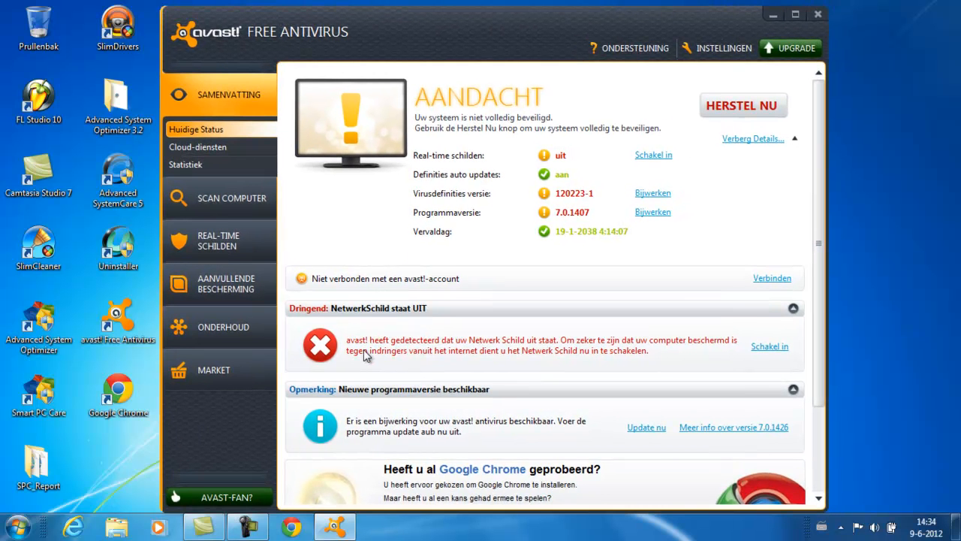
Collapse the NetwerkSchild warning and close the avast! window, leaving the desktop
click(455, 310)
drag(690, 22, 695, 21)
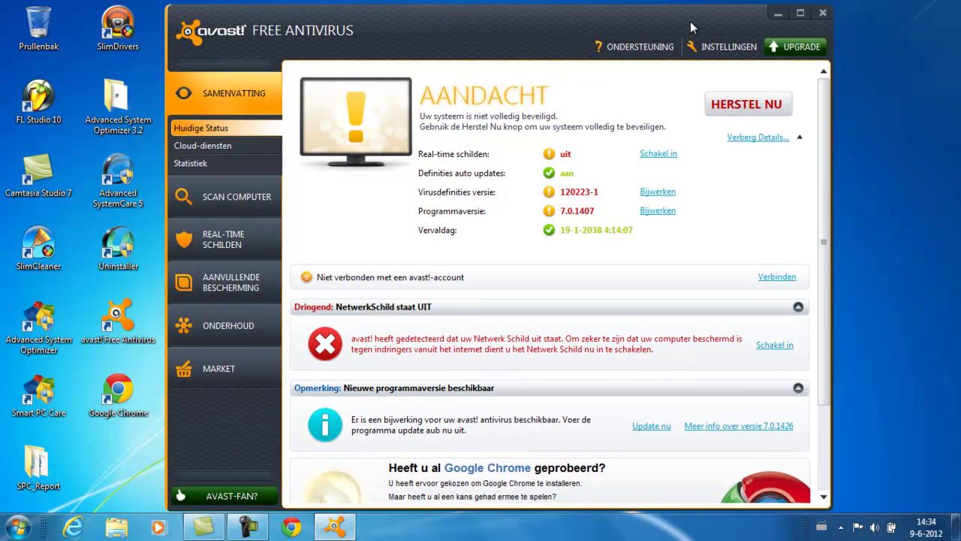
click(822, 13)
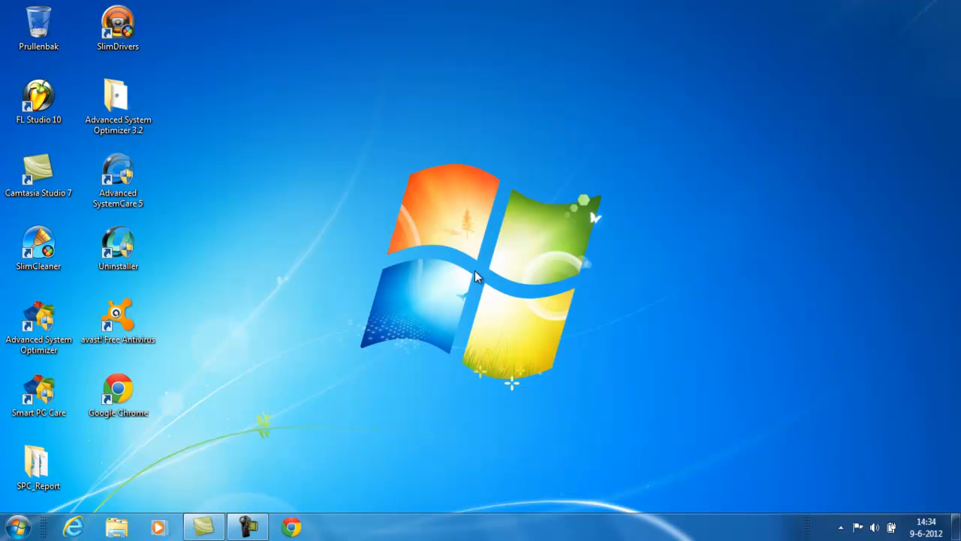